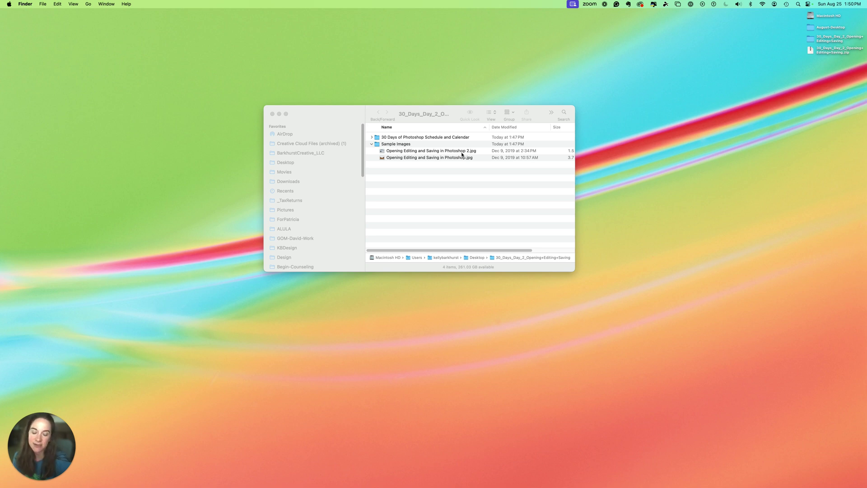
Open Get Info for Opening Editing and Saving in Photoshop 2.jpg in Finder.
{"action": "left_click", "coordinate": [466, 153]}
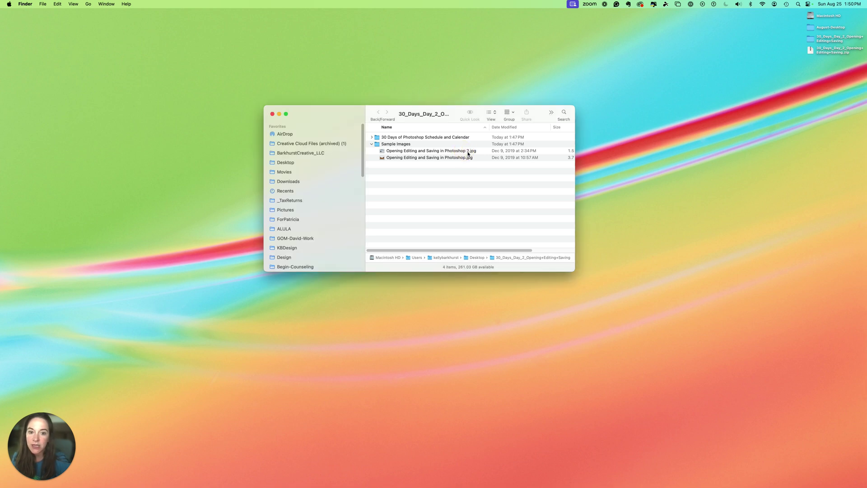
{"action": "left_click", "coordinate": [467, 152]}
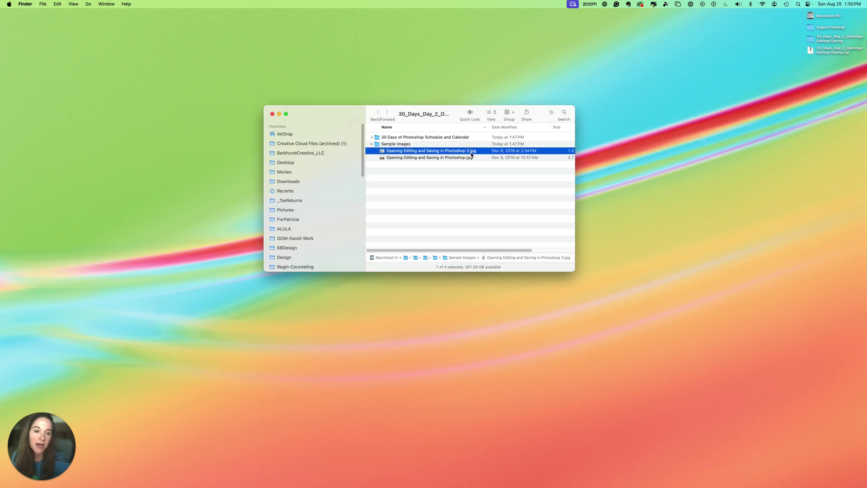
{"action": "right_click", "coordinate": [472, 152]}
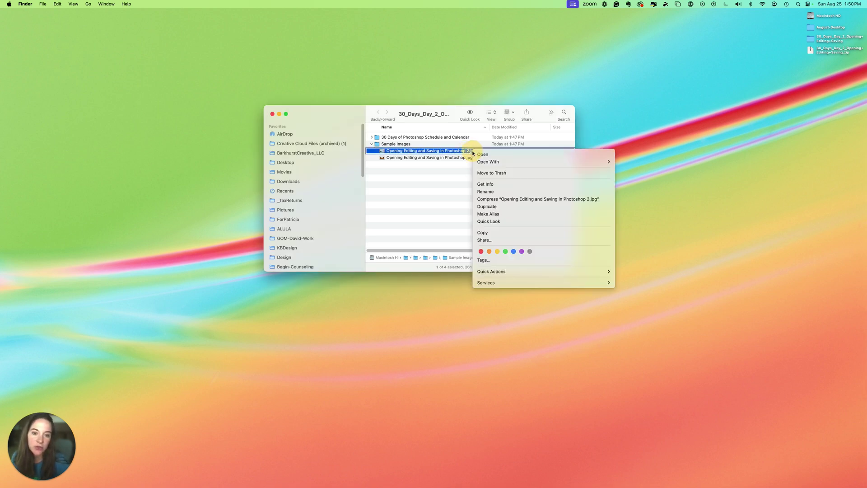
{"action": "left_click", "coordinate": [490, 185]}
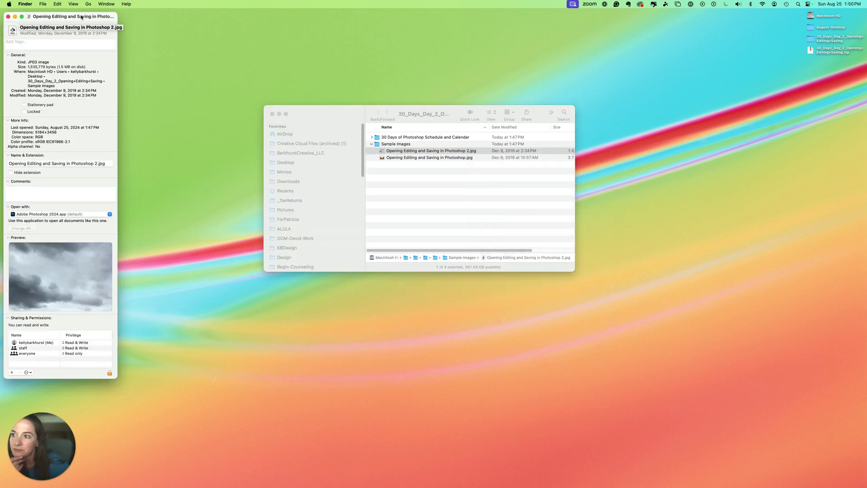
Expand Open with and confirm Adobe Photoshop 2024 is the default app.
{"action": "left_click_drag", "start_coordinate": [101, 20], "coordinate": [212, 39]}
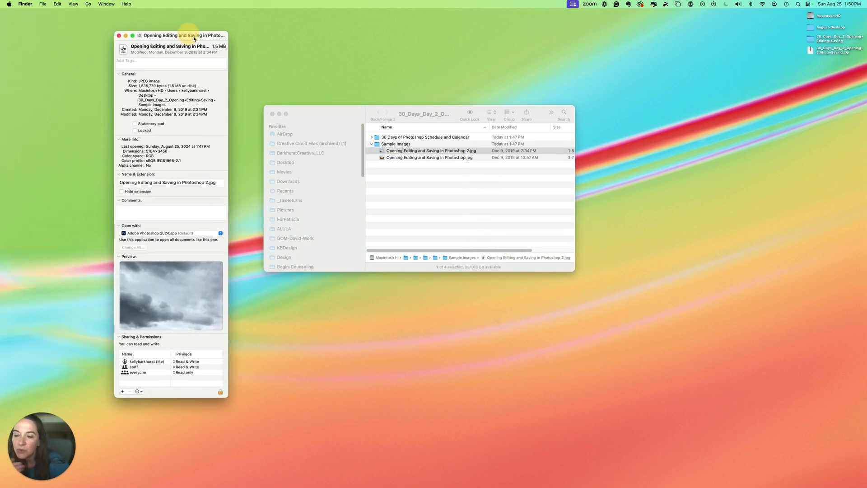
{"action": "left_click", "coordinate": [118, 225]}
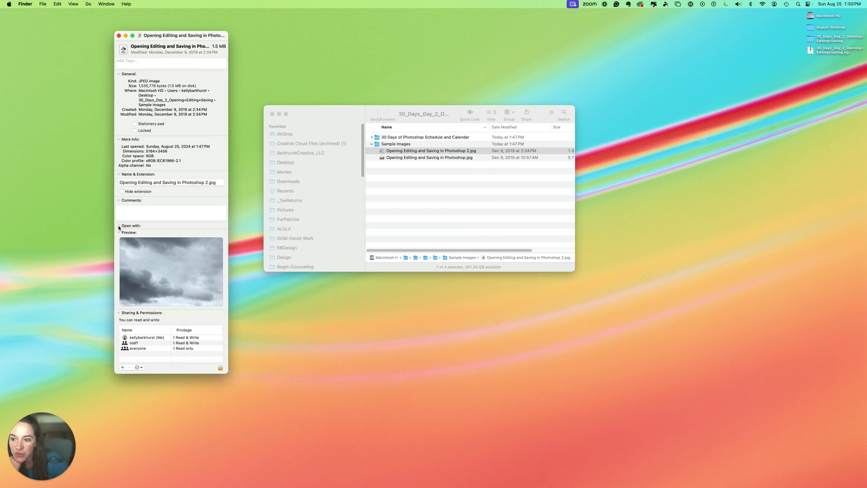
{"action": "left_click", "coordinate": [118, 225]}
{"action": "left_click", "coordinate": [156, 233]}
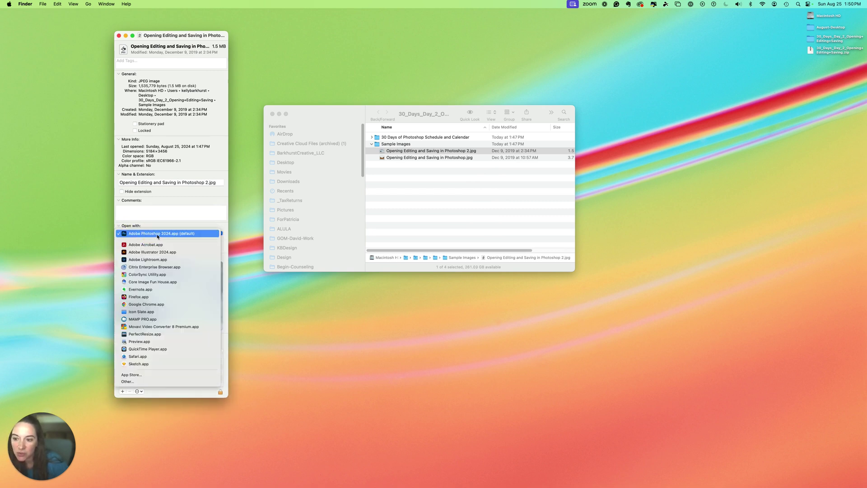
{"action": "left_click", "coordinate": [156, 235]}
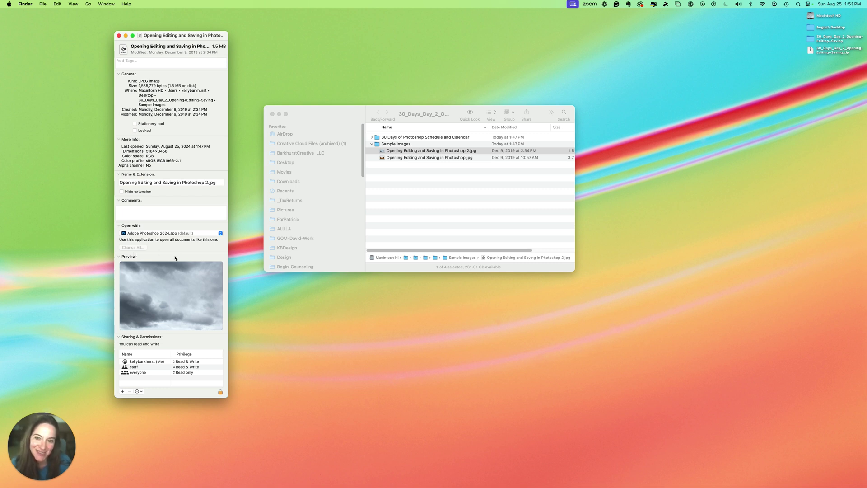
Close Get Info, open the cloud JPG in Photoshop, and enlarge the workspace.
{"action": "left_click", "coordinate": [119, 35]}
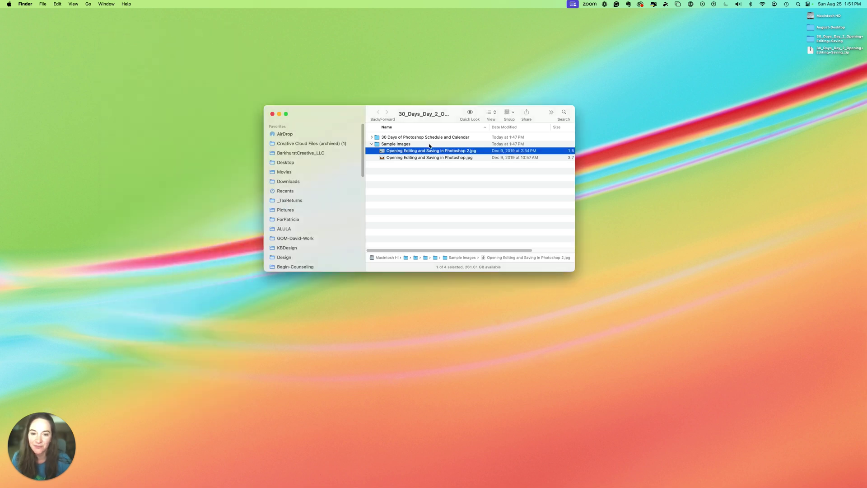
{"action": "double_click", "coordinate": [381, 150]}
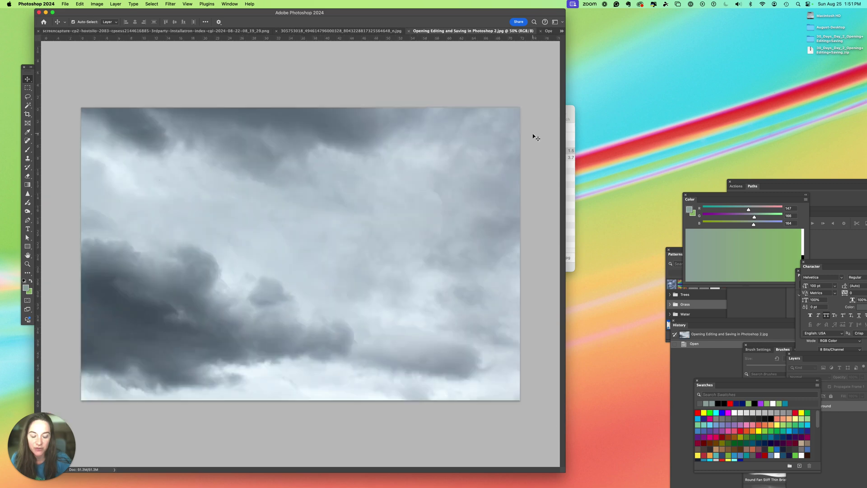
{"action": "left_click_drag", "start_coordinate": [431, 15], "coordinate": [442, 15]}
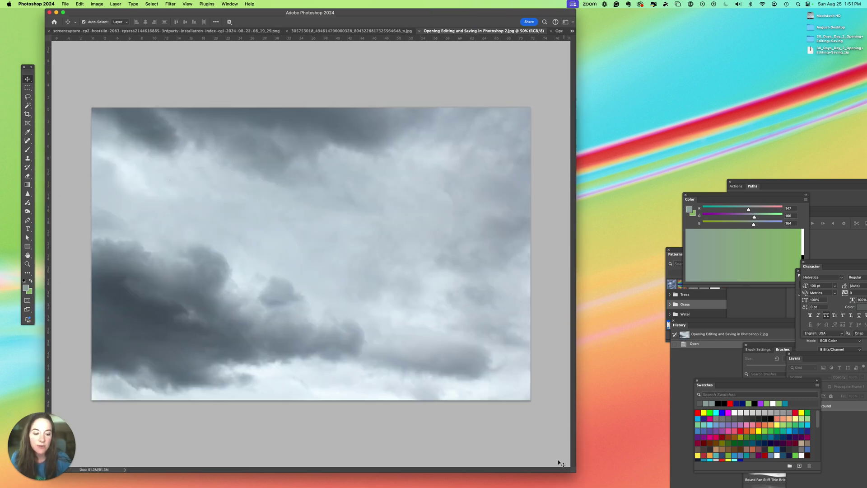
{"action": "left_click_drag", "start_coordinate": [572, 467], "coordinate": [757, 482]}
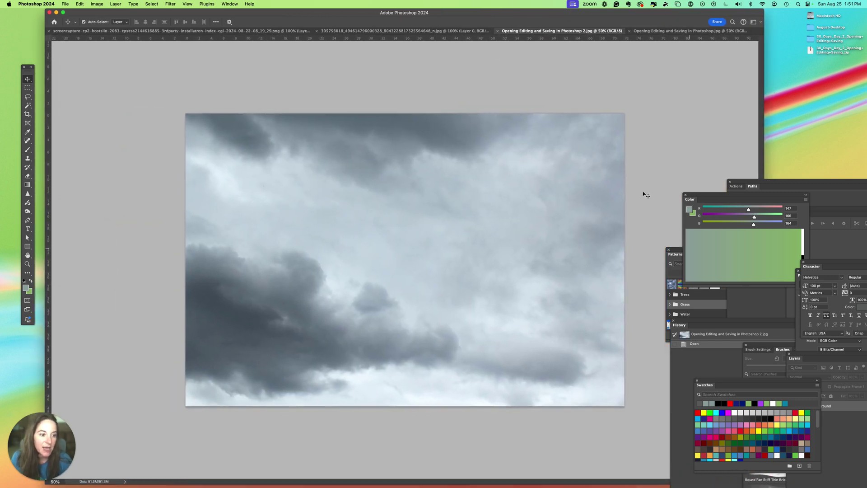
Show the Layers panel from the Window menu and place it over the canvas.
{"action": "left_click", "coordinate": [229, 4]}
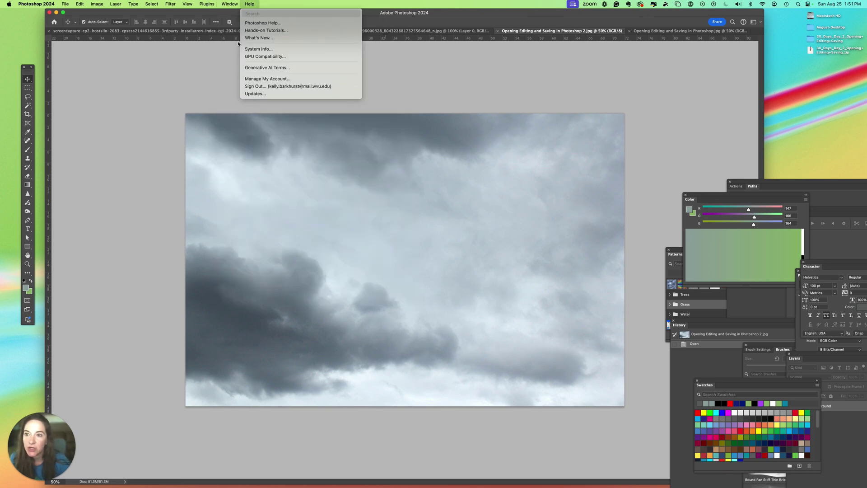
{"action": "left_click", "coordinate": [225, 143]}
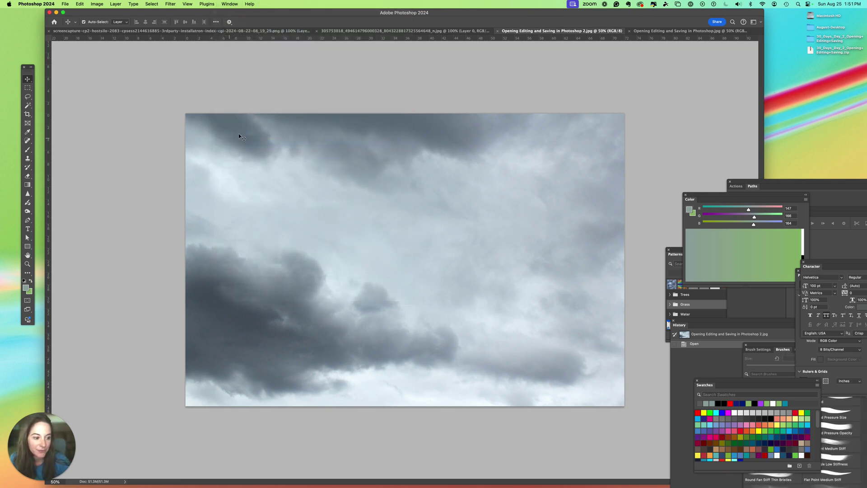
{"action": "left_click", "coordinate": [230, 4]}
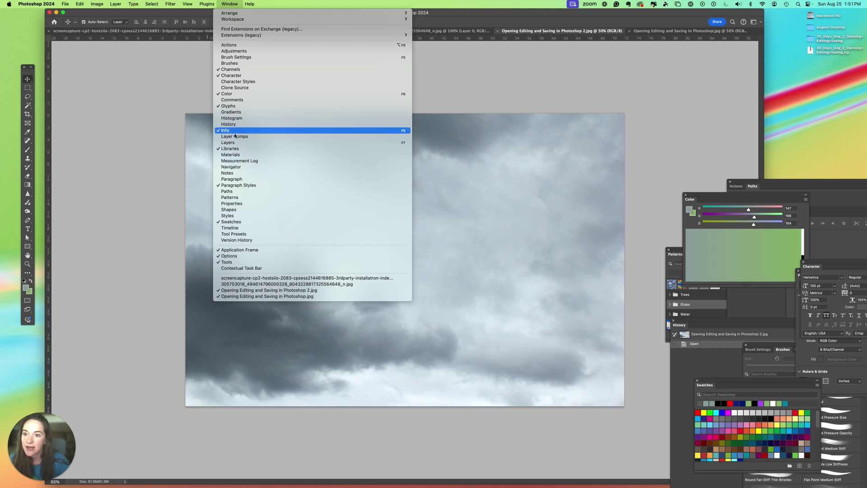
{"action": "left_click", "coordinate": [243, 144]}
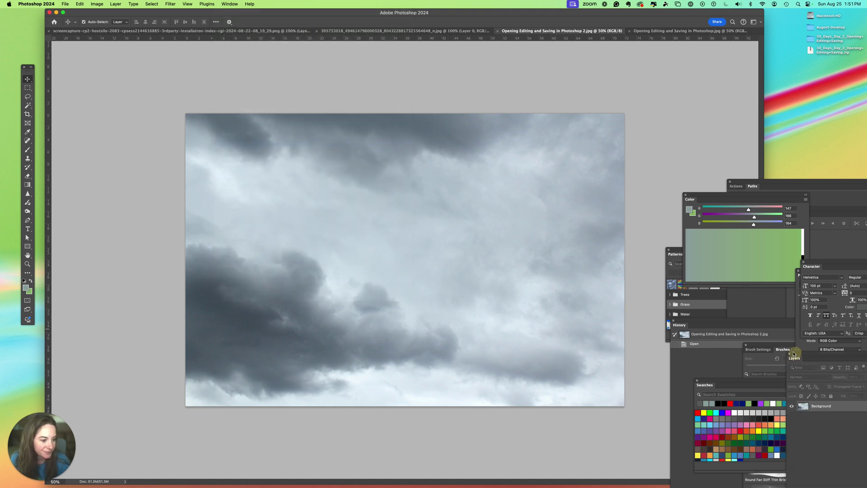
{"action": "left_click_drag", "start_coordinate": [799, 352], "coordinate": [562, 58]}
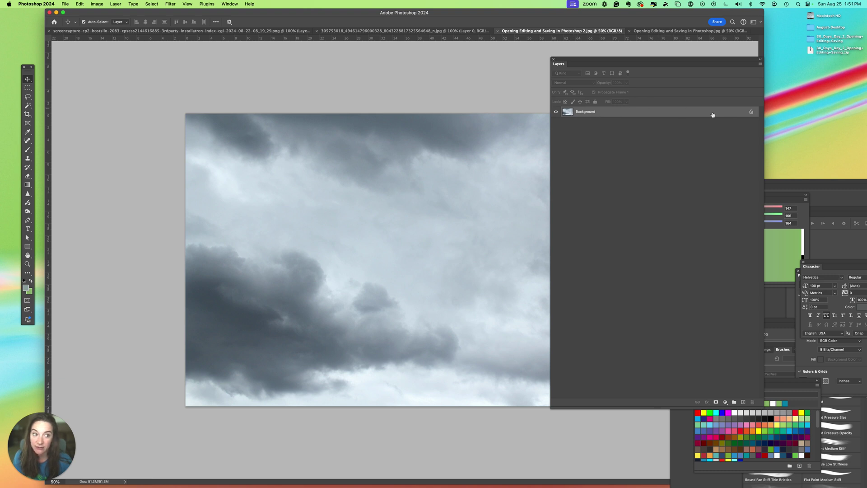
Unlock the Background layer, turning it into Layer 0.
{"action": "left_click", "coordinate": [752, 113]}
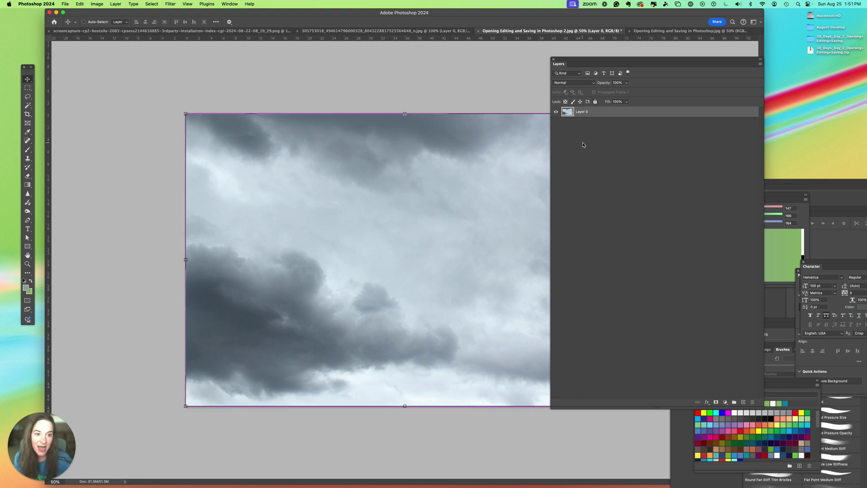
Bring up the Save As dialog with Cmd+Shift+S.
{"action": "key", "text": "super+shift+s"}
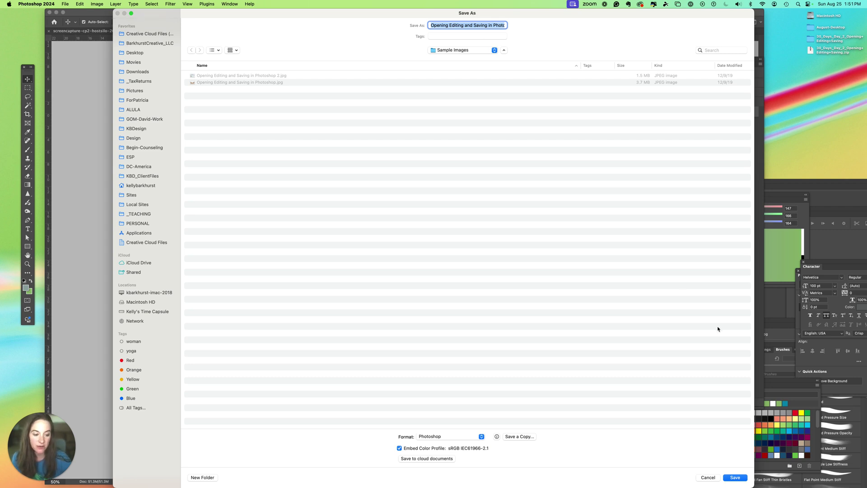
Cancel saving, lock the cloud layer, and browse Save As formats, keeping Photoshop format.
{"action": "left_click", "coordinate": [707, 477]}
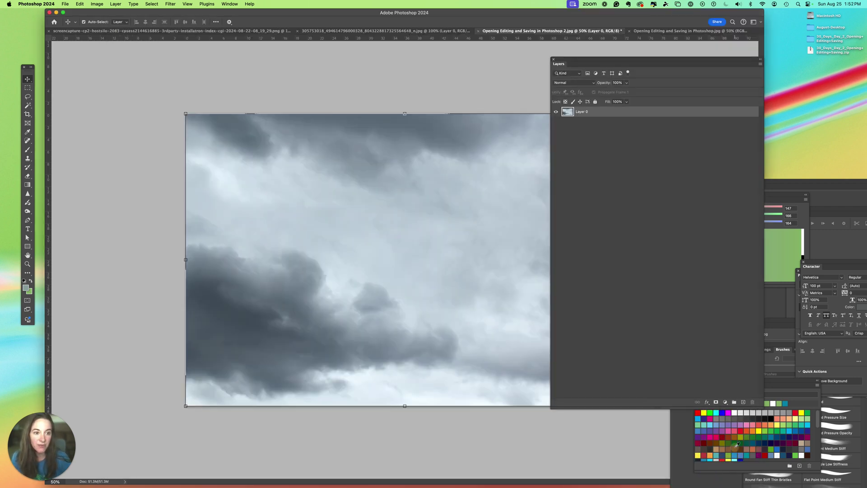
{"action": "left_click", "coordinate": [594, 102]}
{"action": "key", "text": "super+s"}
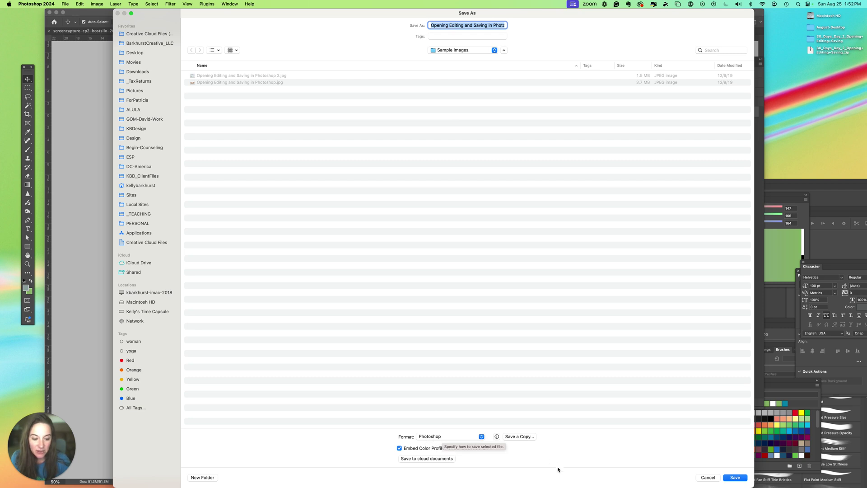
{"action": "left_click", "coordinate": [442, 437]}
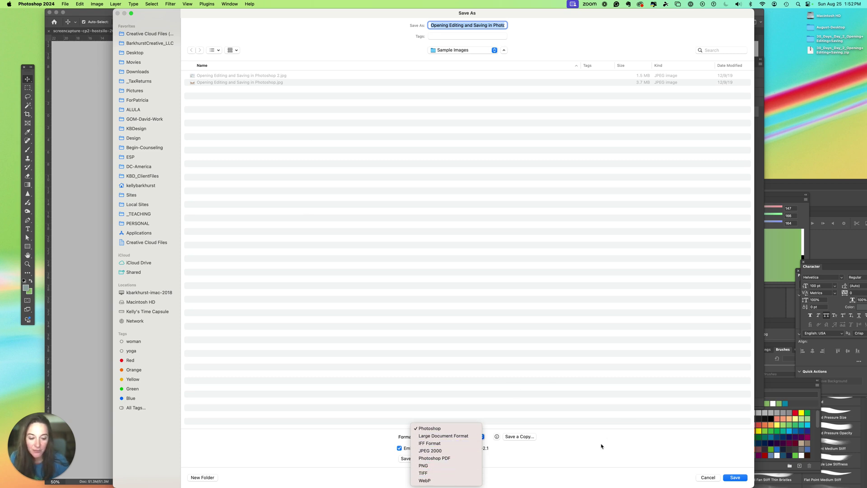
{"action": "left_click", "coordinate": [430, 427]}
{"action": "mouse_move", "coordinate": [517, 436]}
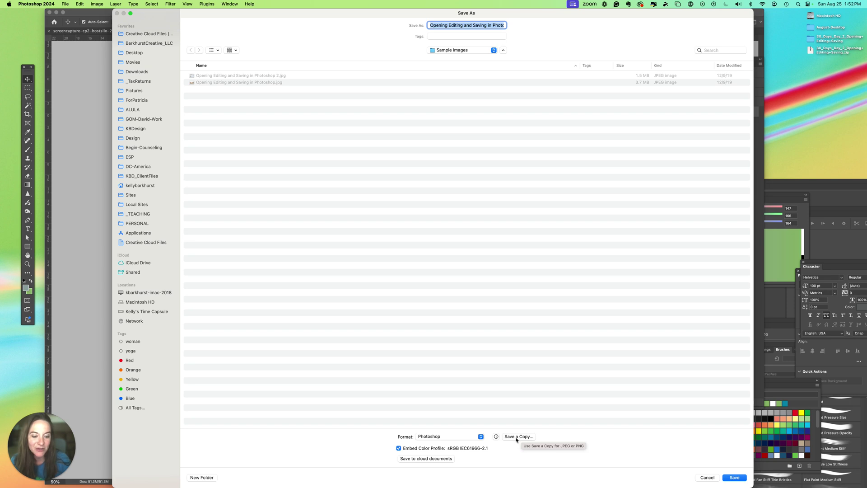
Switch to Save a Copy, browse its full format list, then cancel.
{"action": "left_click", "coordinate": [517, 436]}
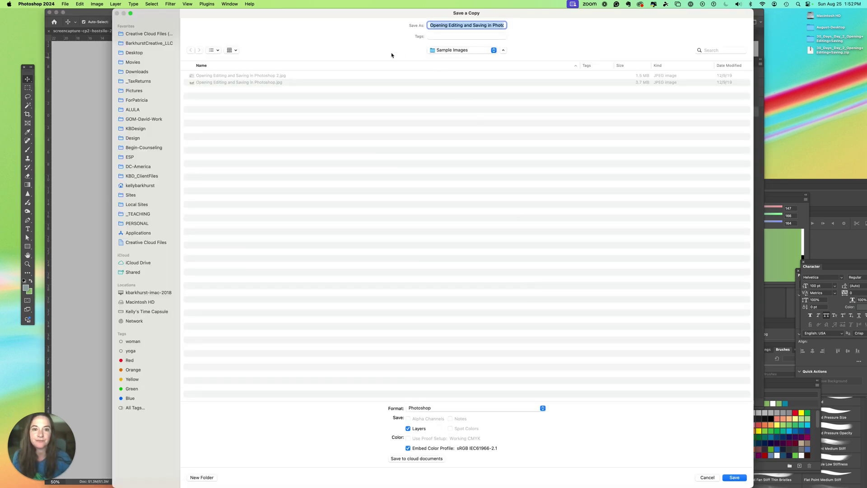
{"action": "left_click", "coordinate": [413, 409]}
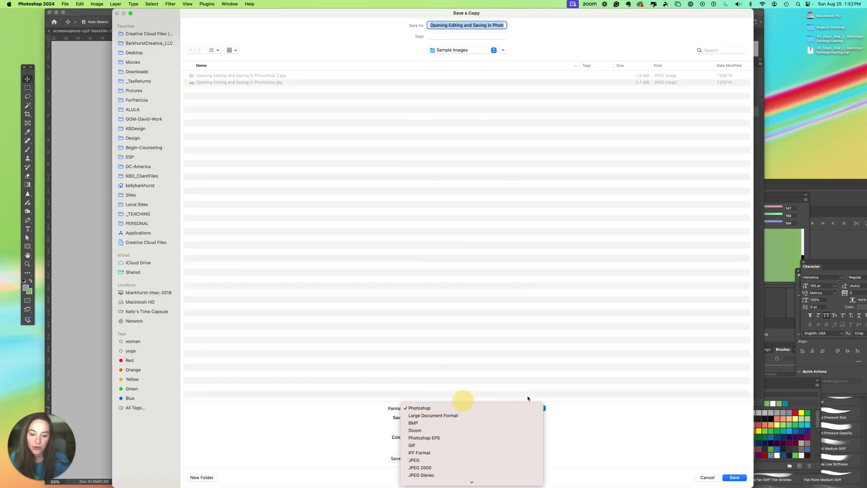
{"action": "scroll", "coordinate": [440, 468], "scroll_direction": "down", "scroll_amount": 5}
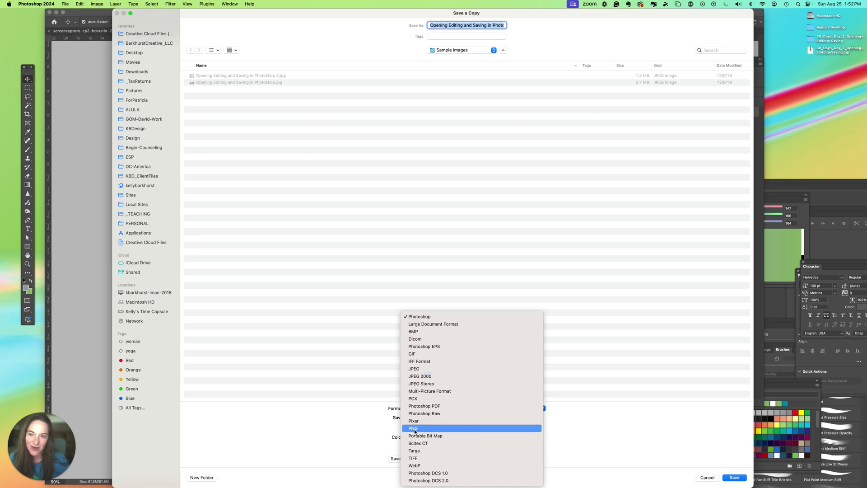
{"action": "left_click", "coordinate": [640, 425]}
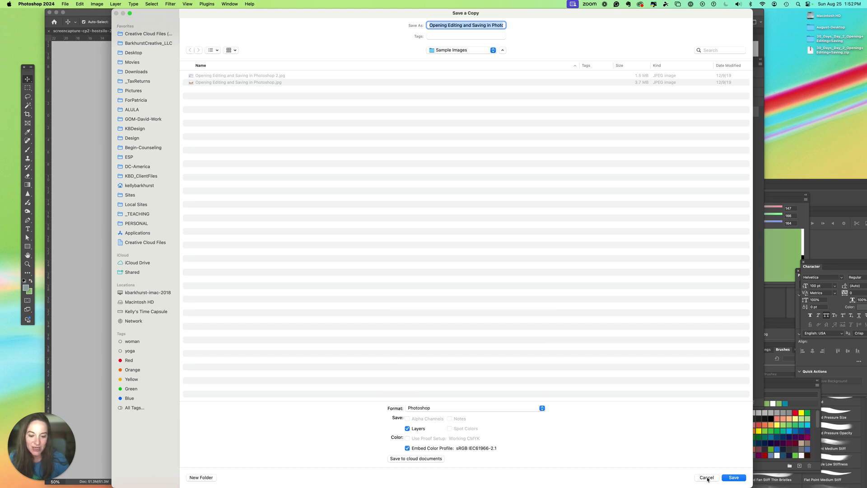
{"action": "left_click", "coordinate": [706, 478]}
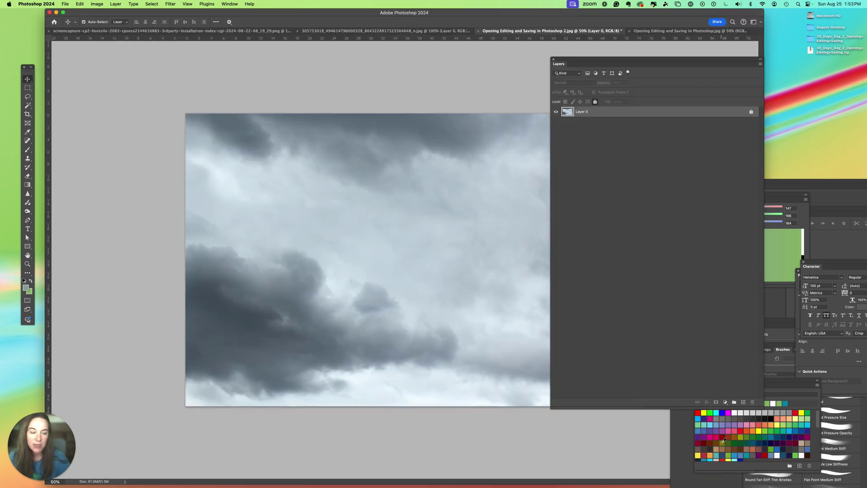
Reopen File > Save a Copy, view the format list with JPEG, then cancel.
{"action": "left_click", "coordinate": [65, 5]}
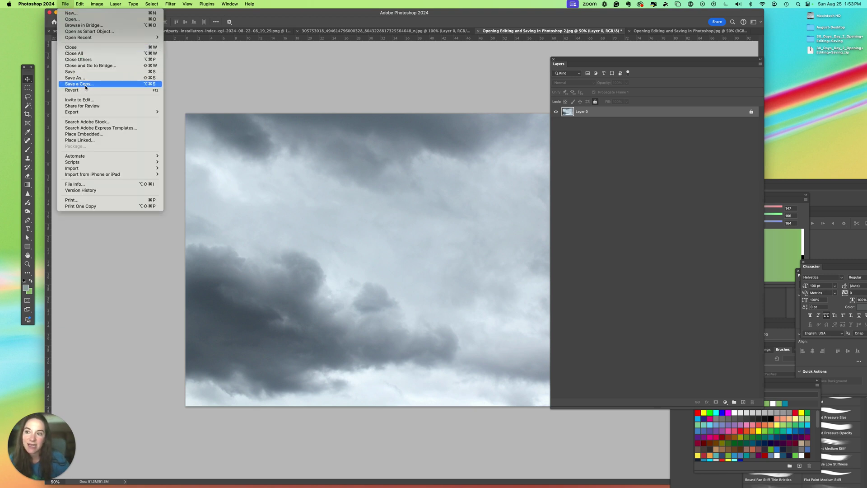
{"action": "left_click", "coordinate": [86, 83]}
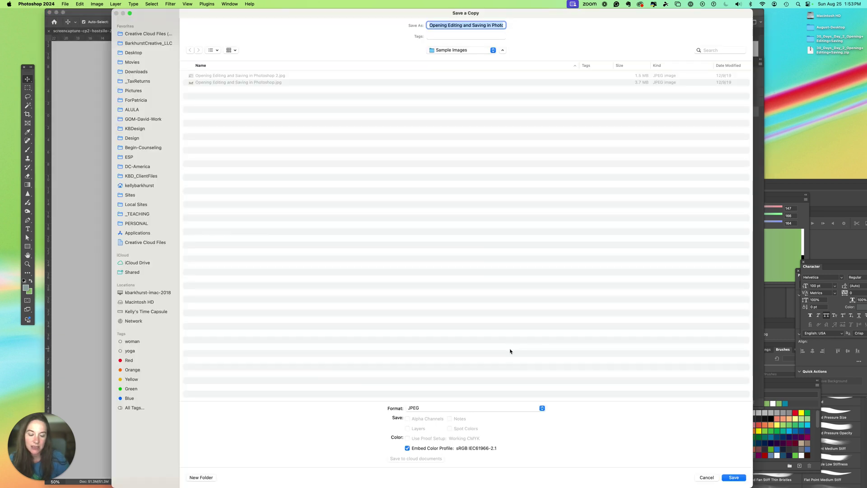
{"action": "left_click", "coordinate": [467, 408]}
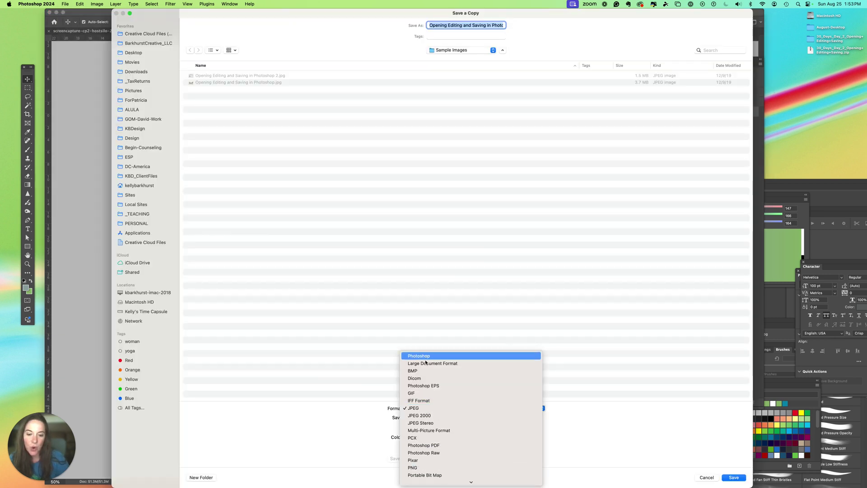
{"action": "key", "text": "Escape"}
{"action": "left_click", "coordinate": [706, 478]}
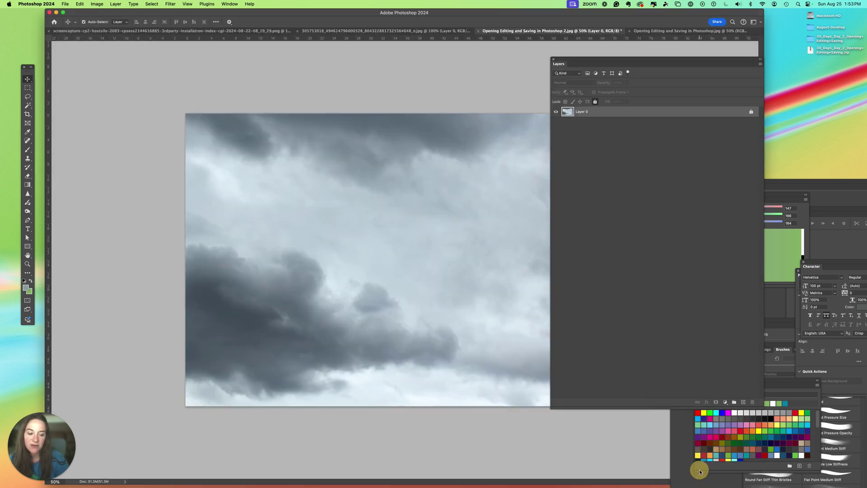
Hide Photoshop, bring it back to the front, and show the File menu.
{"action": "key", "text": "Tab"}
{"action": "key", "text": "super+h"}
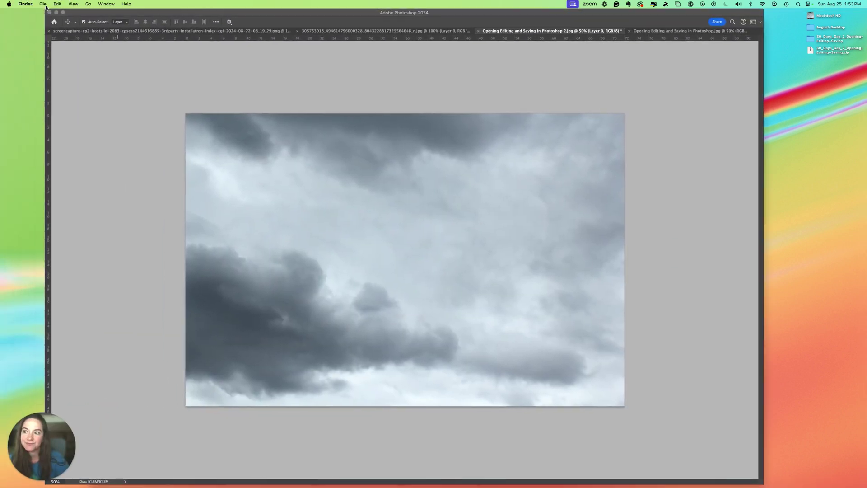
{"action": "left_click", "coordinate": [43, 4]}
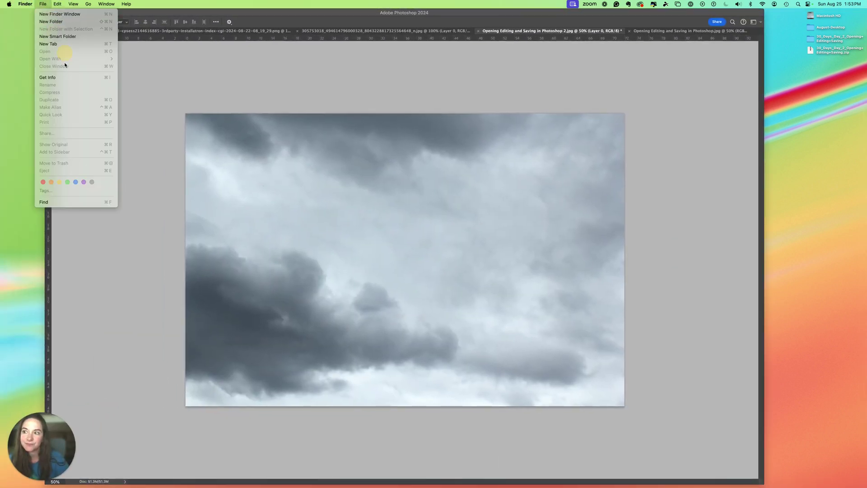
{"action": "left_click", "coordinate": [149, 60]}
{"action": "left_click", "coordinate": [65, 5]}
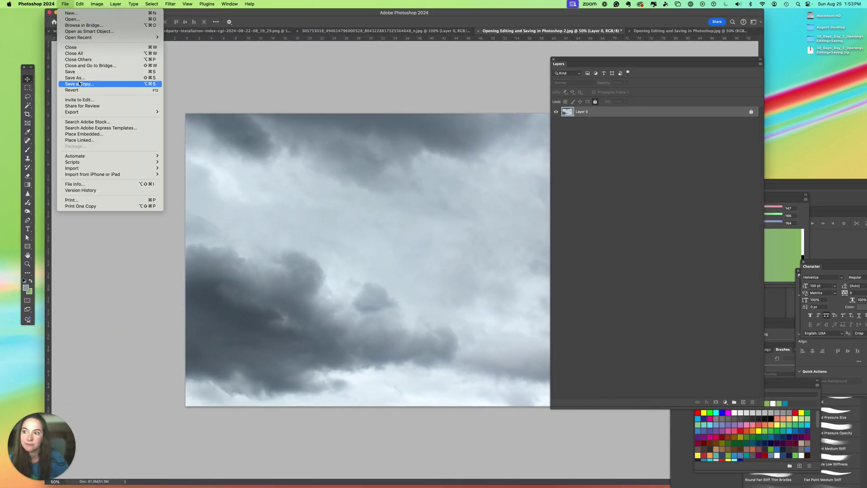
Open File > Save As and browse the Format list, keeping Photoshop format.
{"action": "left_click", "coordinate": [79, 78]}
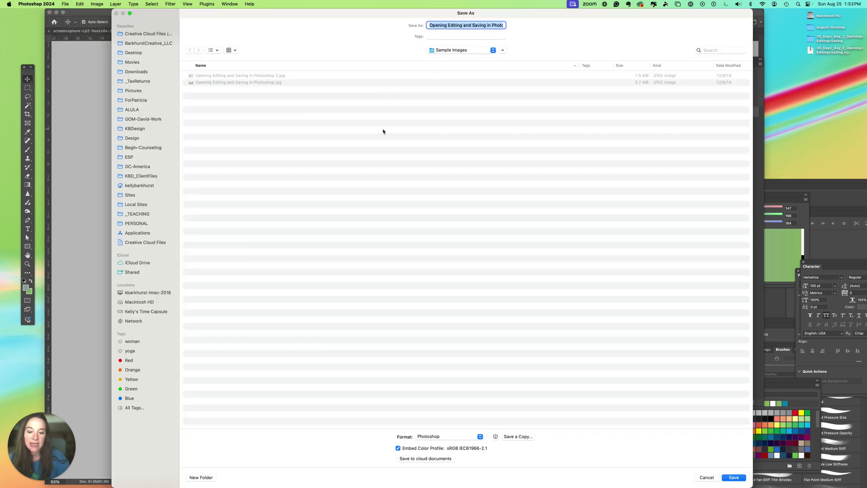
{"action": "left_click", "coordinate": [447, 436]}
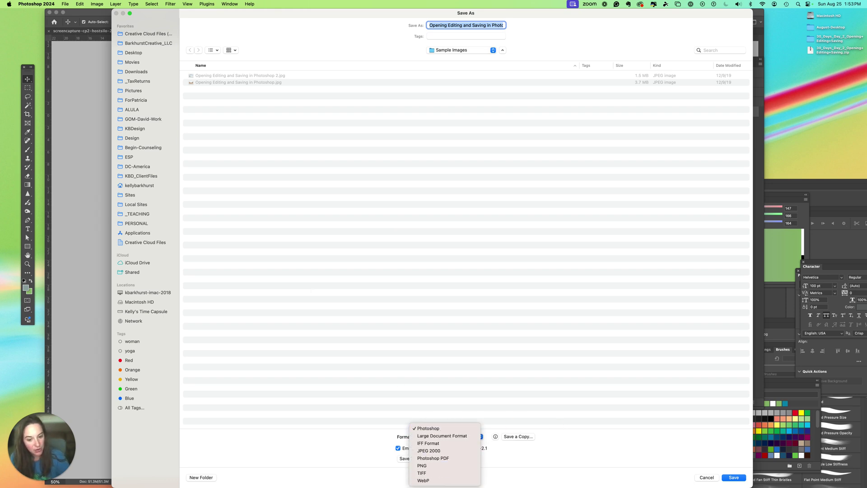
{"action": "left_click", "coordinate": [510, 419]}
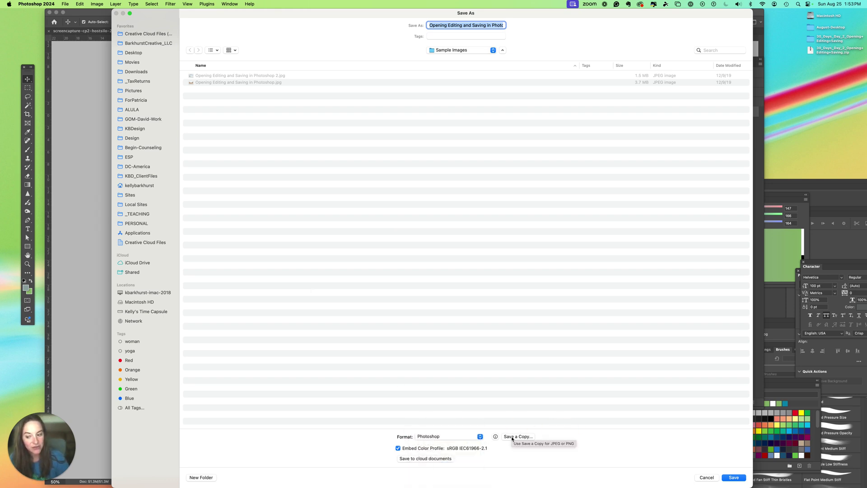